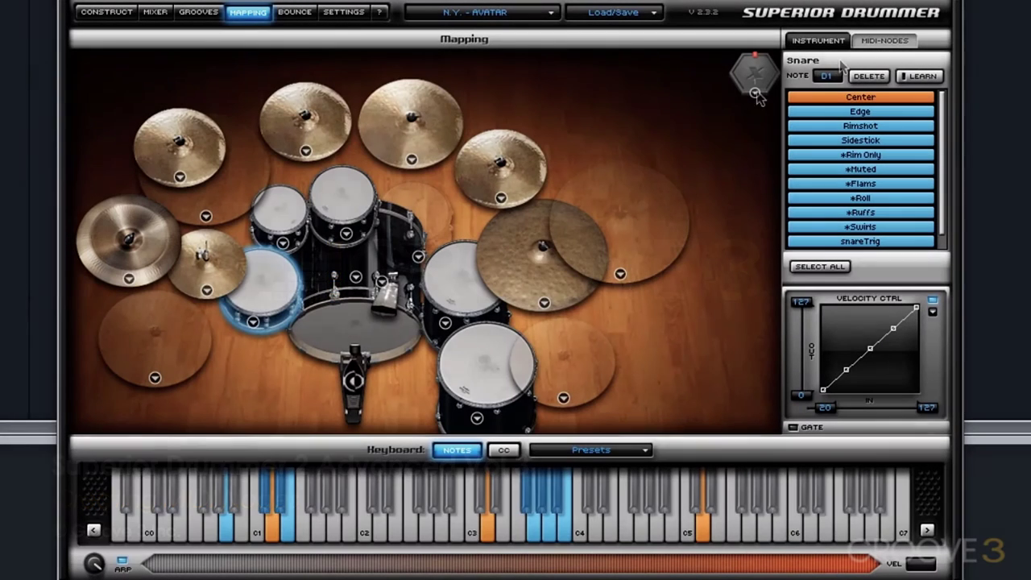
- Compare the kit snare with the X-drum snare, then inspect the X-drum's articulations and note mapping
left_click(884, 40)
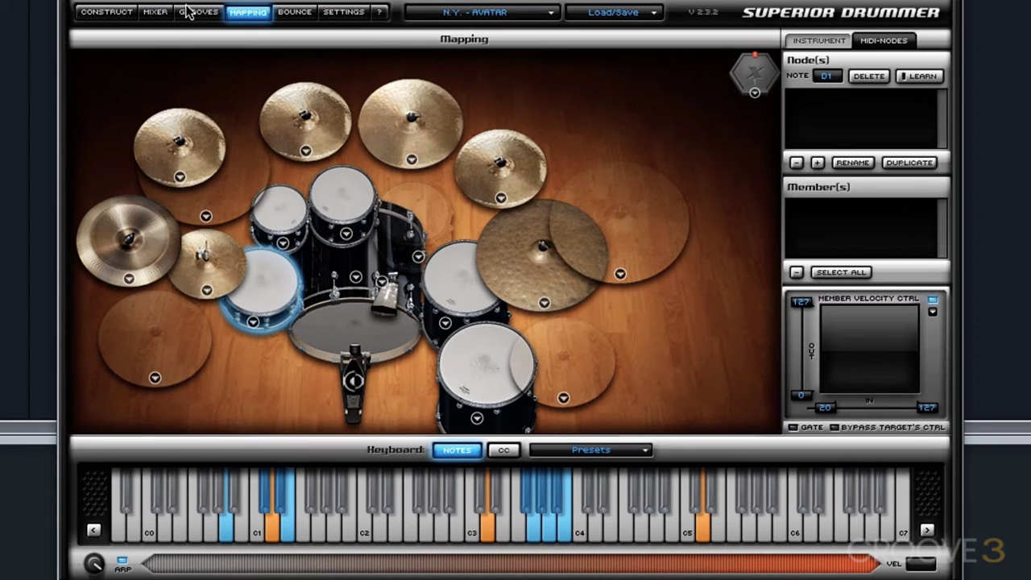
left_click(126, 12)
left_click(768, 72)
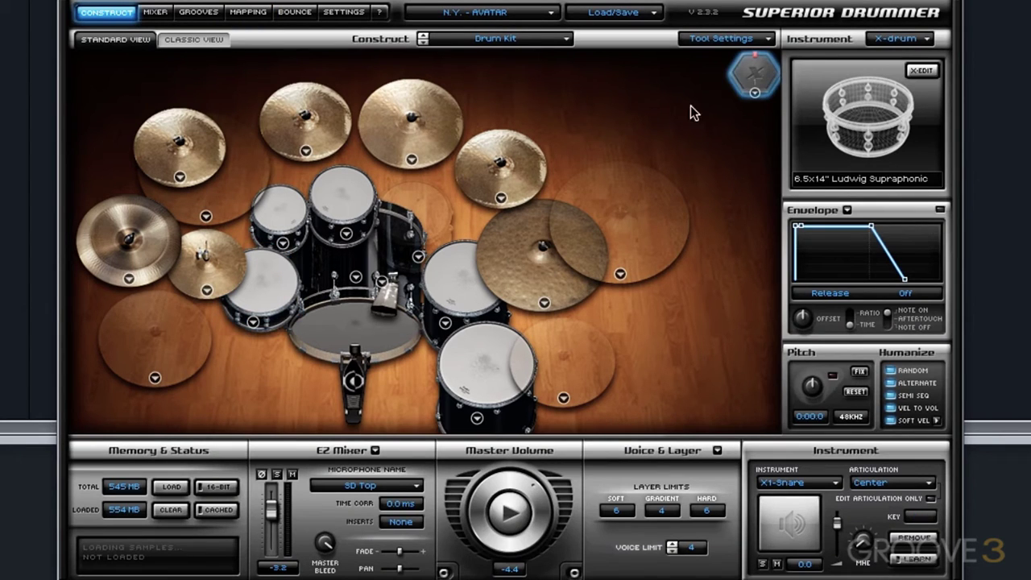
left_click(286, 283)
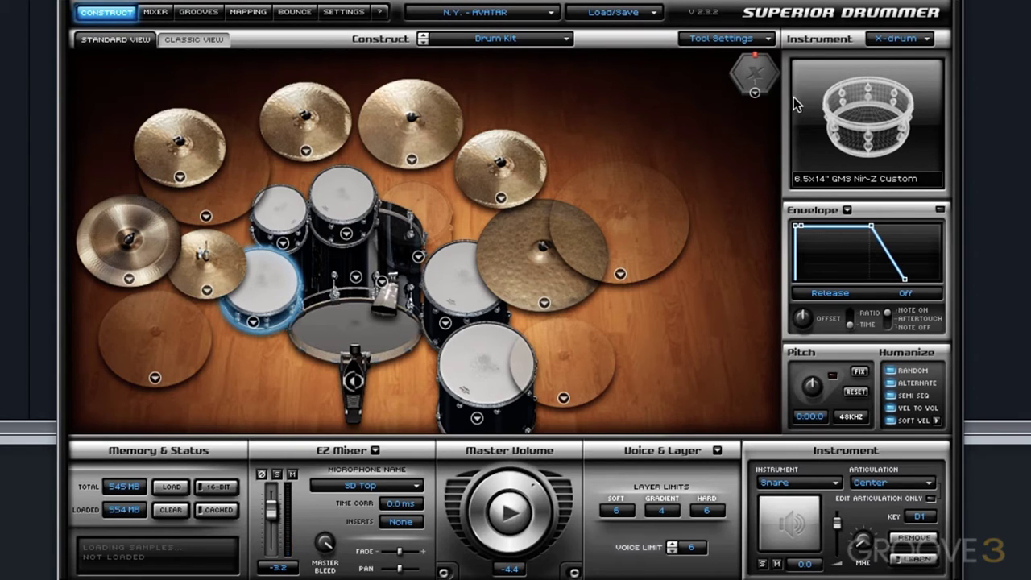
left_click(741, 68)
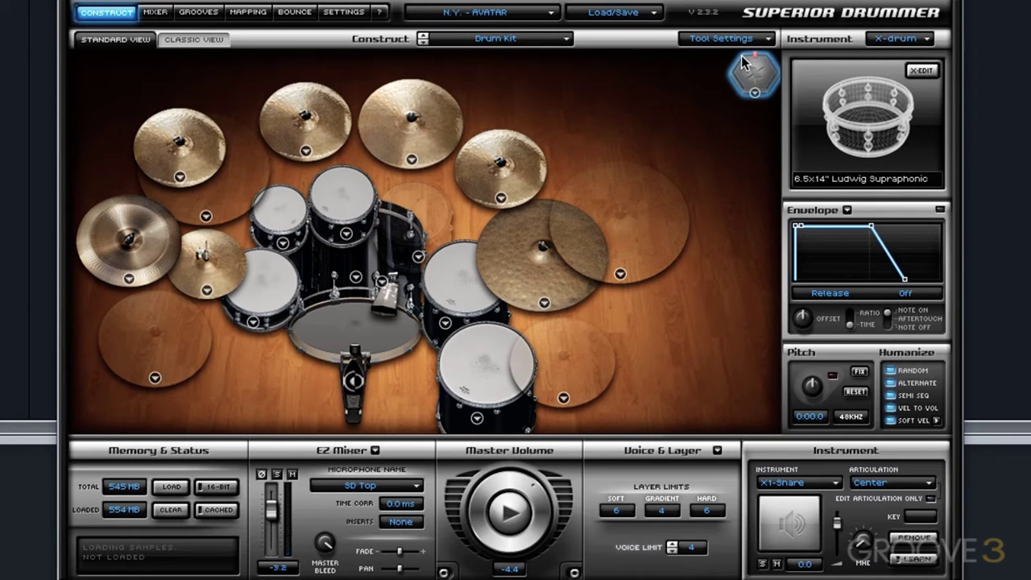
left_click(247, 12)
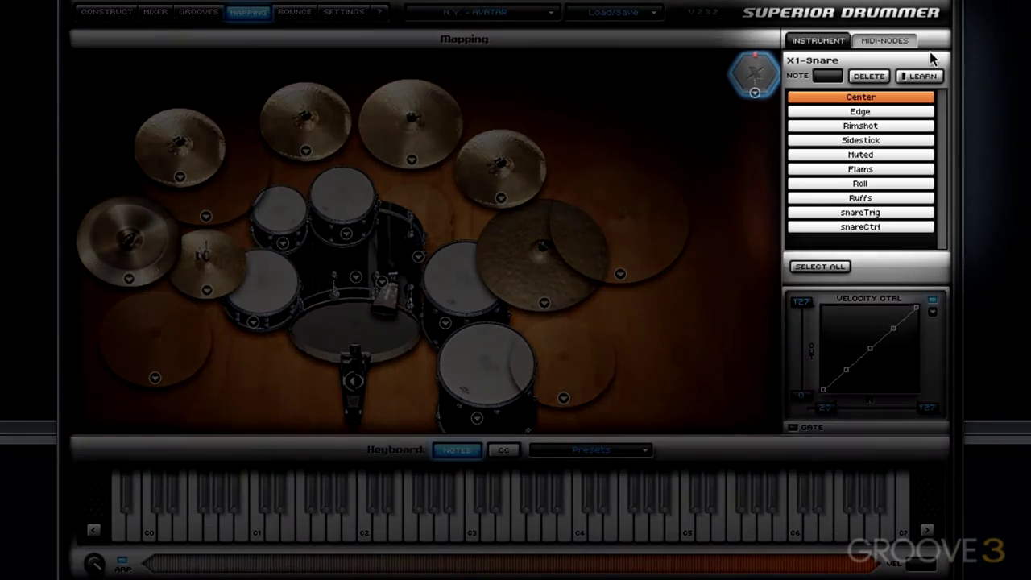
- Create a new MIDI node and rename it Snare_Node_1
left_click(869, 39)
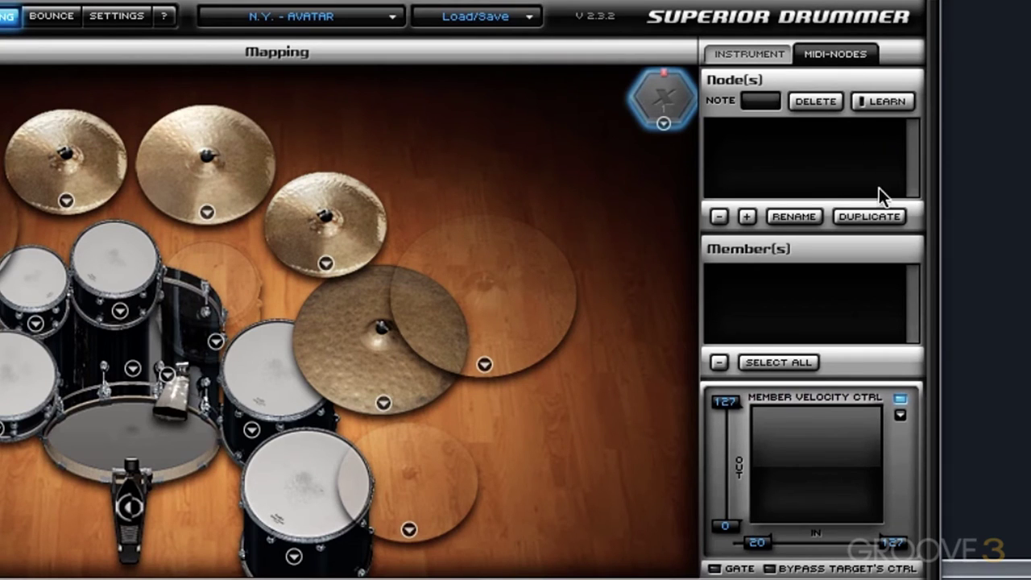
left_click(747, 217)
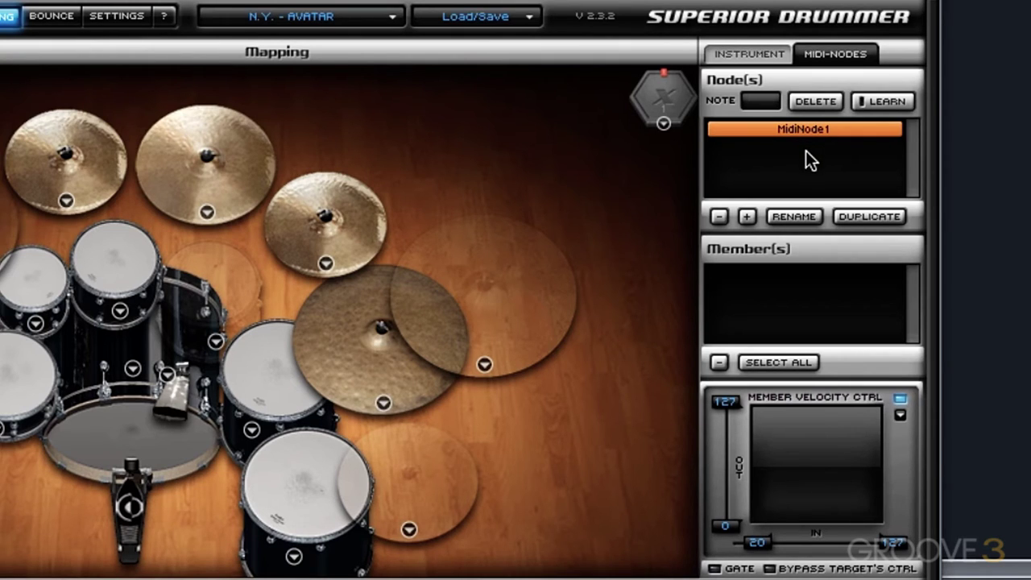
left_click(797, 216)
type("Snare Node 1")
left_click(443, 451)
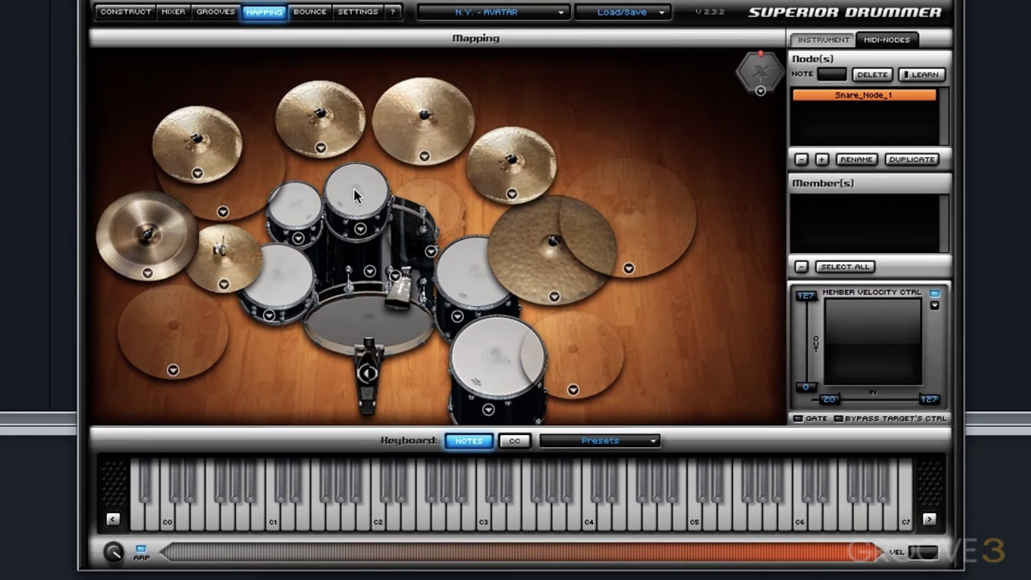
- Add the kit snare's Center and the first X-drum snare's Center articulations as members of Snare_Node_1
left_click(286, 282)
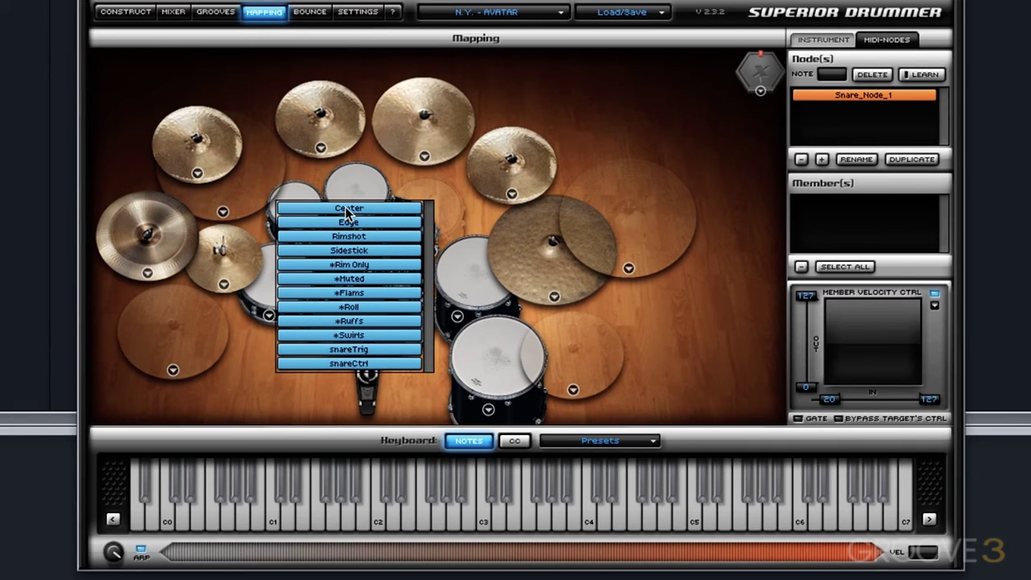
left_click_drag(347, 212, 866, 199)
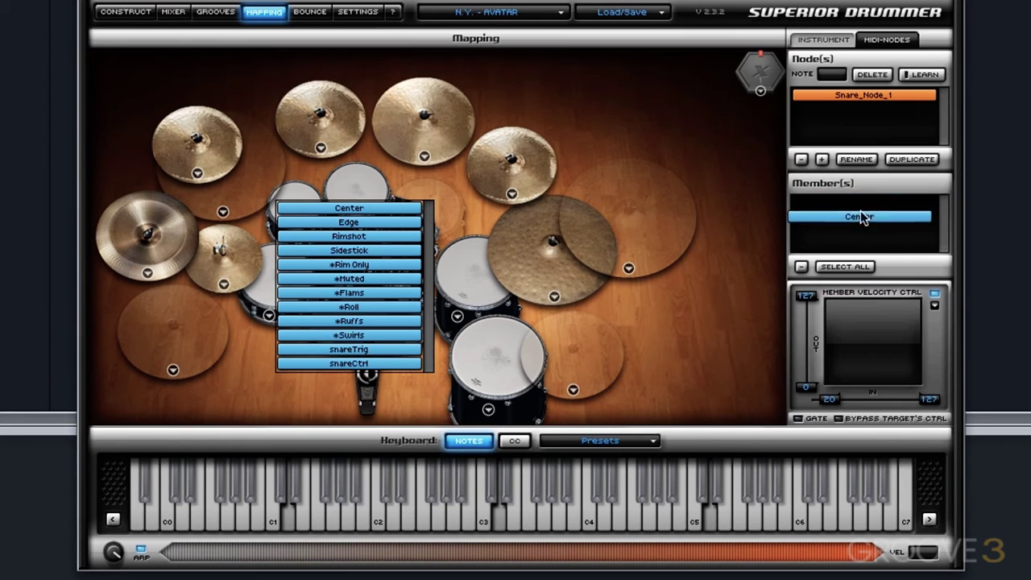
left_click_drag(870, 205, 866, 204)
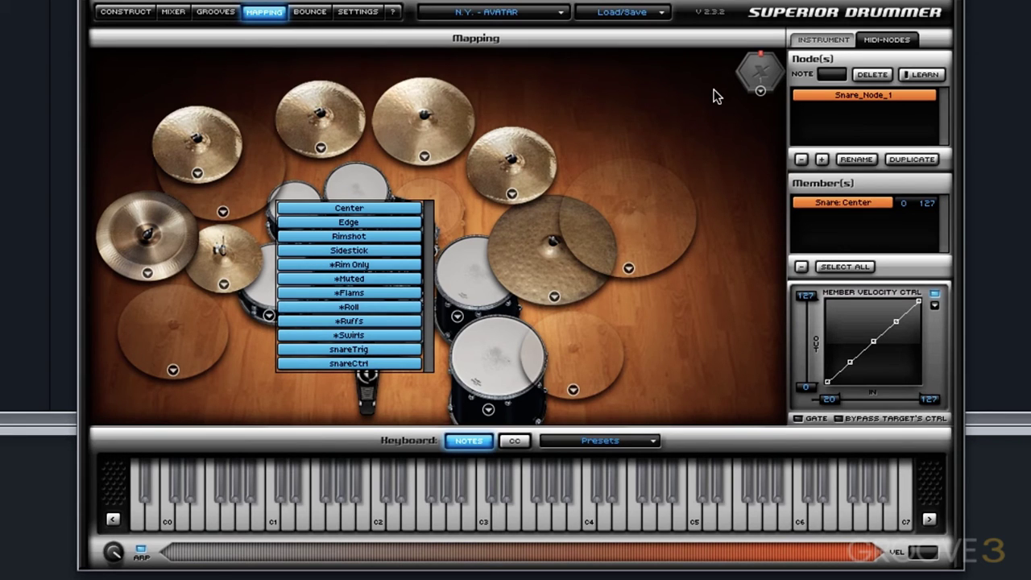
left_click(750, 71)
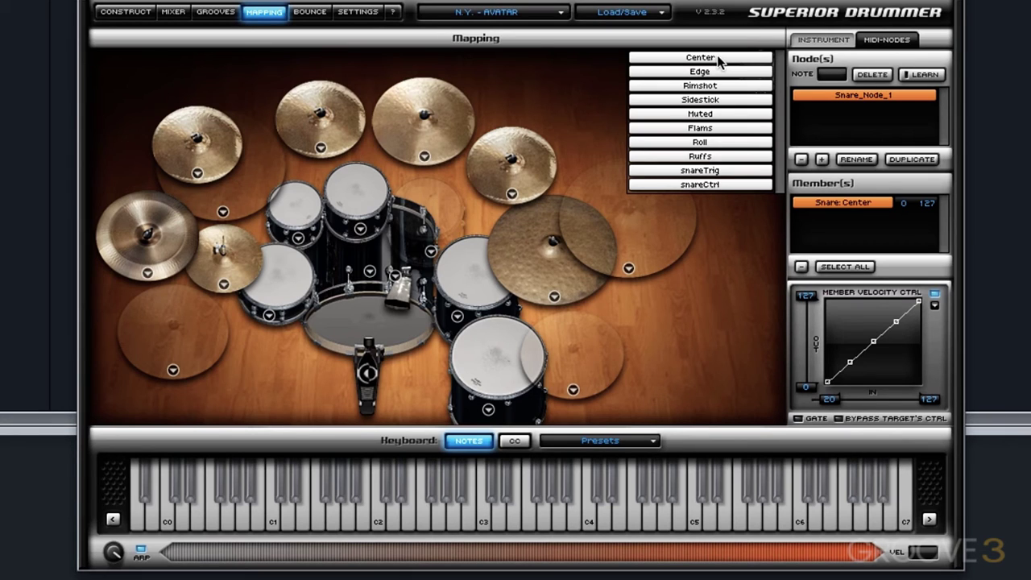
left_click_drag(719, 62, 870, 228)
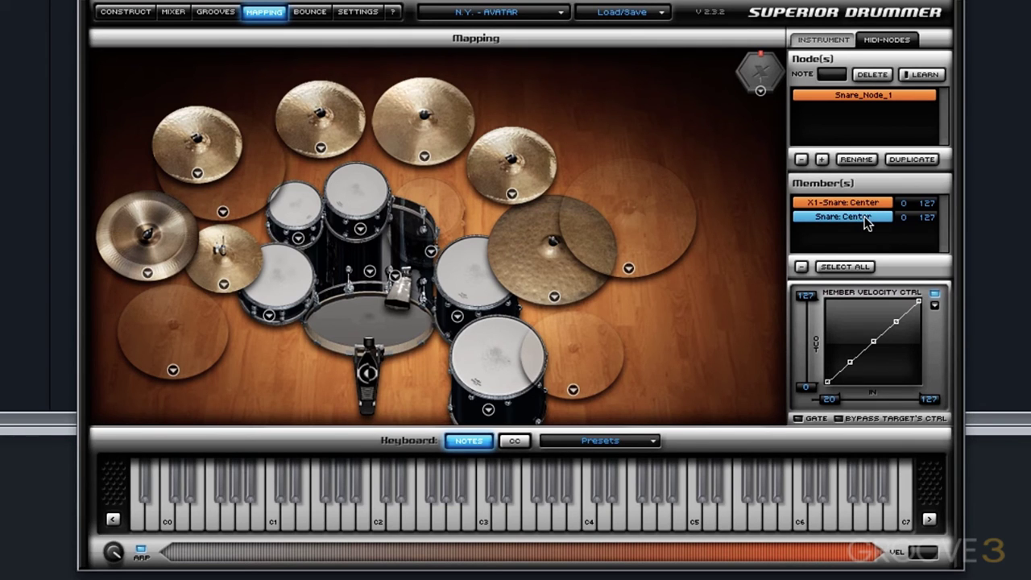
- Add a second X-drum, set it to Snare, and load the 6.5x14" Ludwig Black Beauty 1940s
left_click(145, 15)
left_click(928, 69)
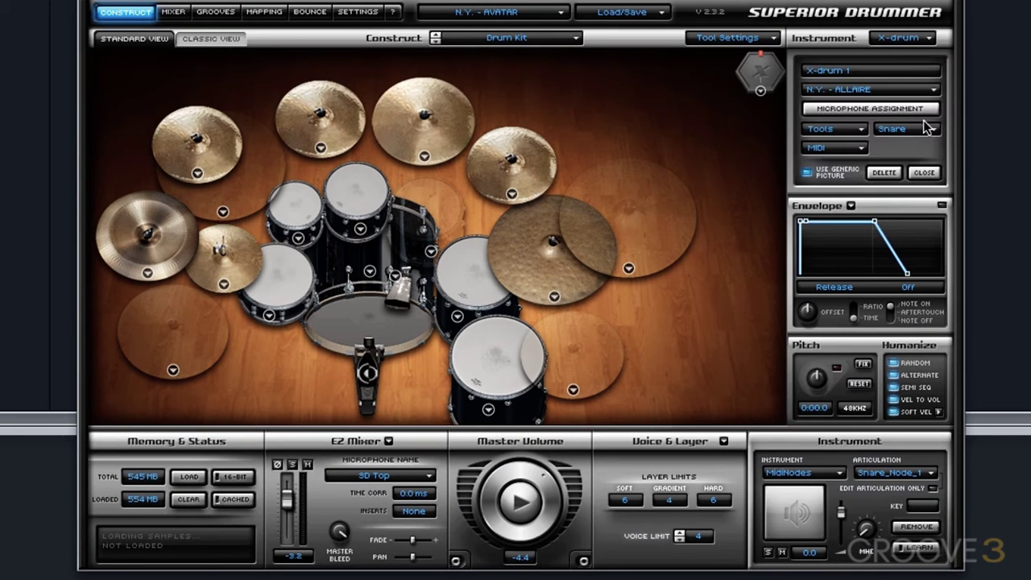
left_click(872, 47)
left_click(891, 63)
left_click(931, 131)
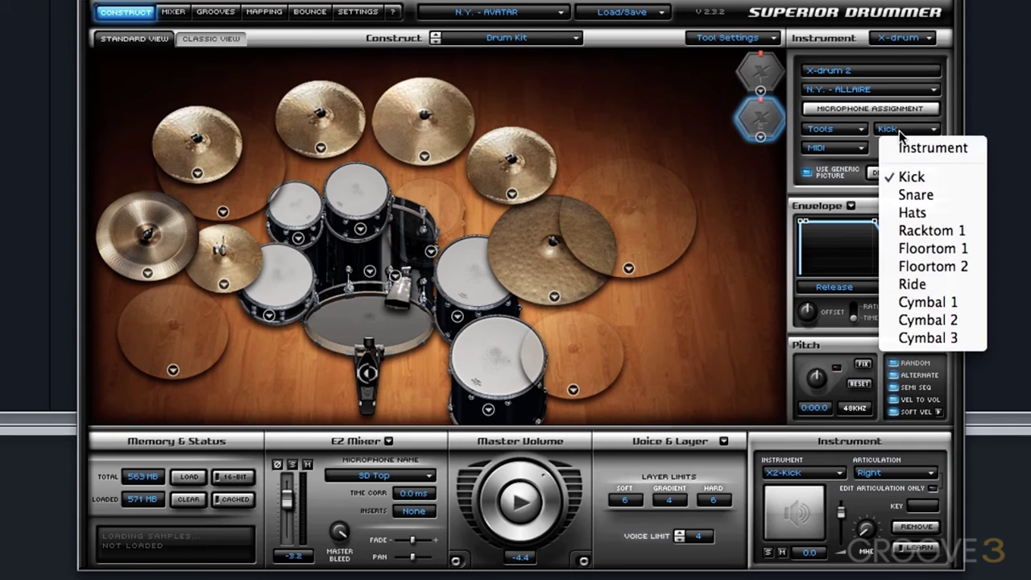
left_click(870, 188)
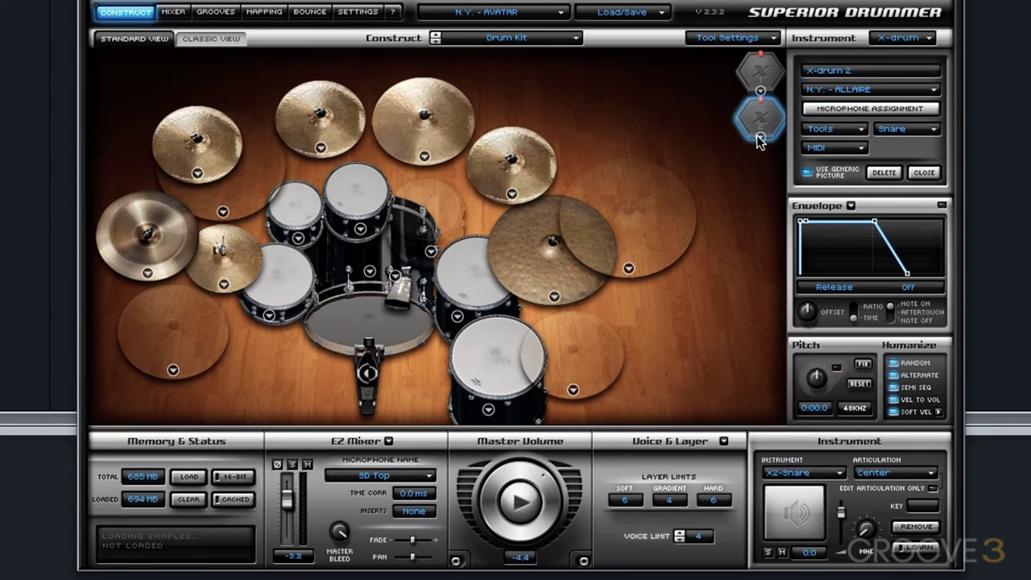
left_click(760, 137)
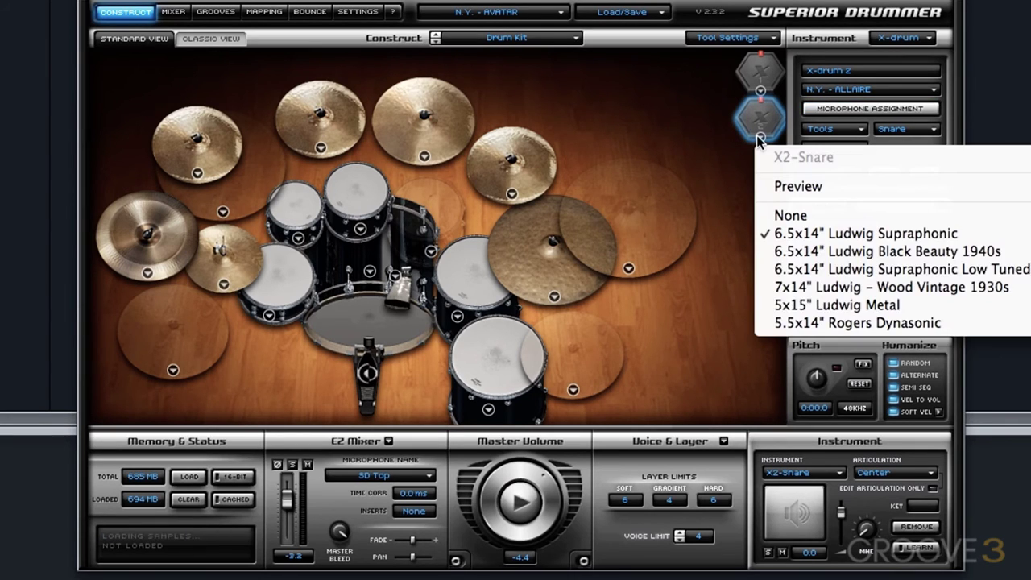
left_click(835, 253)
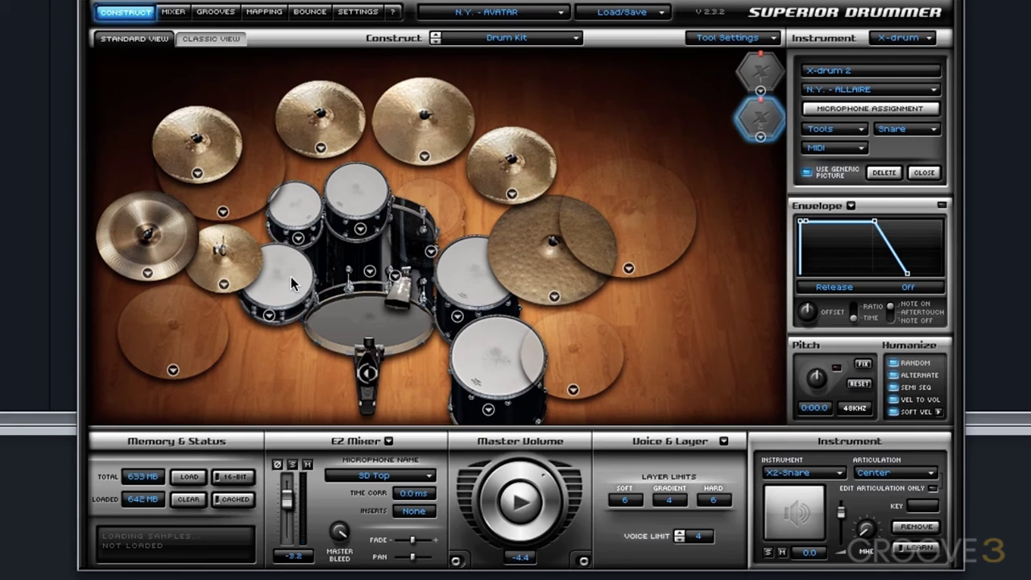
- Add the second X-drum snare's Edge articulation as a member of Snare_Node_1 in the mapping view
left_click(265, 12)
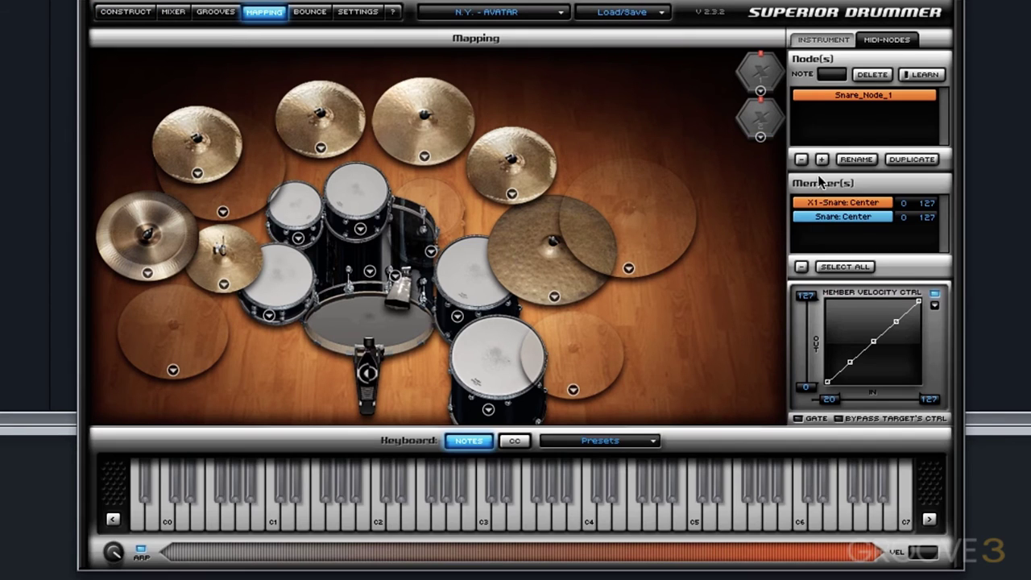
left_click(750, 103)
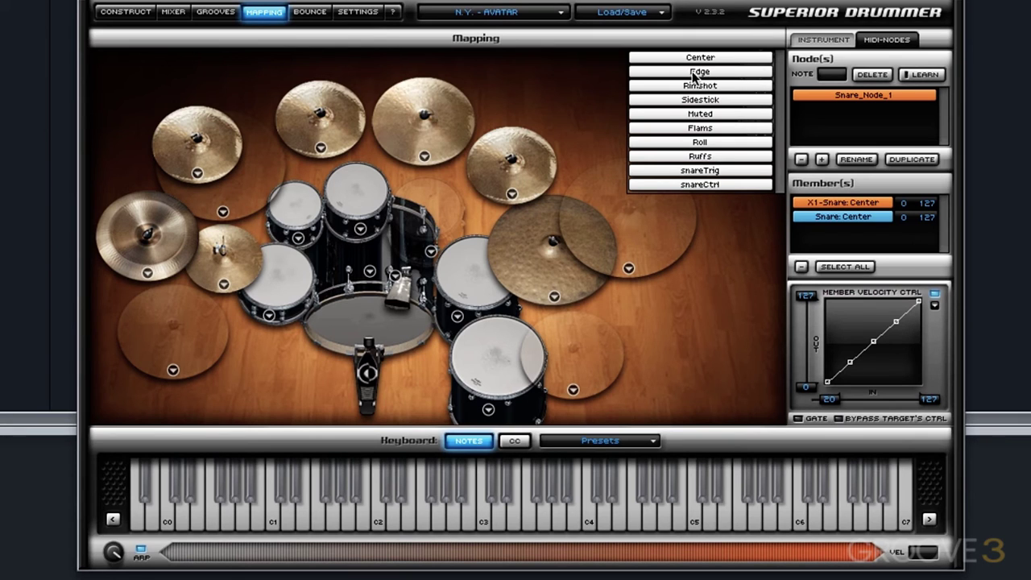
left_click_drag(696, 74, 868, 238)
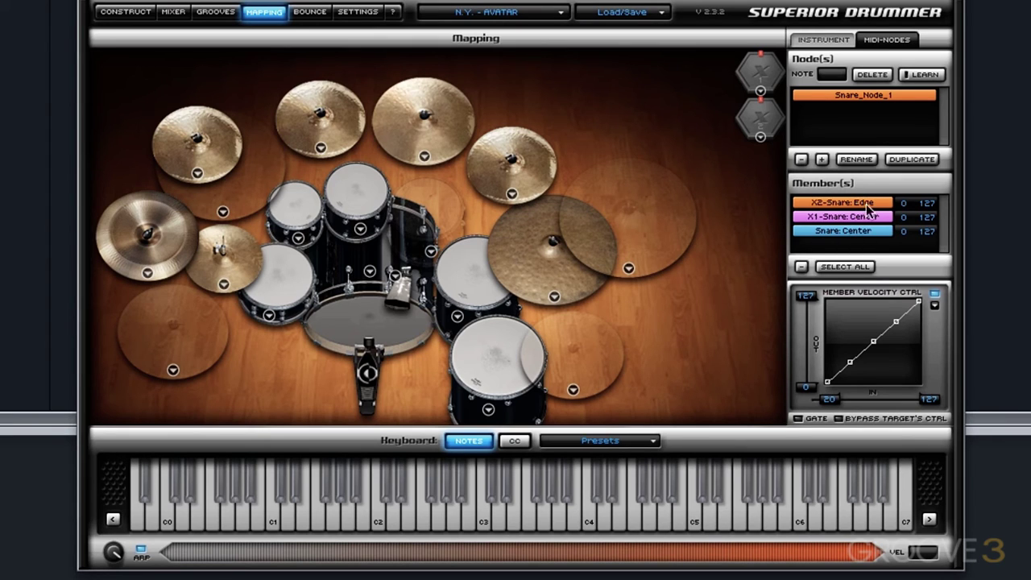
- Assign note D1 to Snare_Node_1 with MIDI Learn and audition the layered snares on that key
left_click(834, 72)
left_click(912, 55)
left_click(931, 79)
left_click(287, 524)
left_click(287, 524)
left_click(288, 523)
left_click(288, 523)
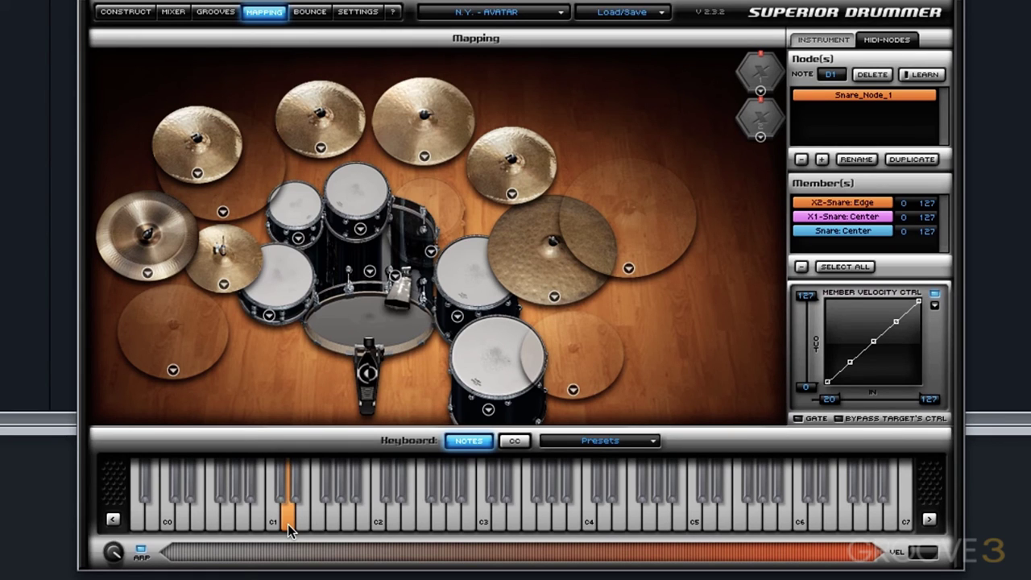
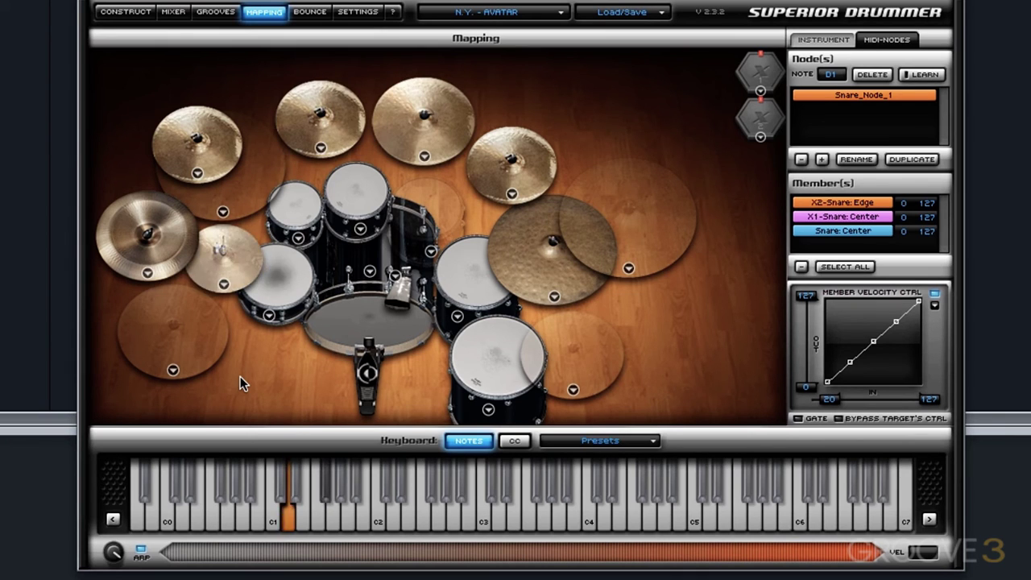
- Mute the kit snare, the X1 snare and the X2 snare one after another in the construct view
left_click(129, 12)
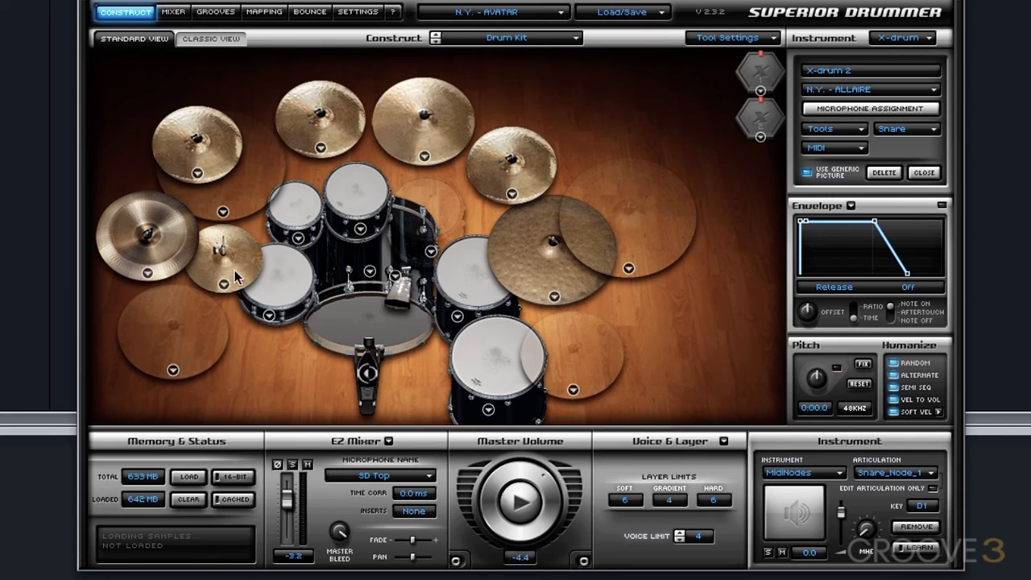
left_click(305, 284)
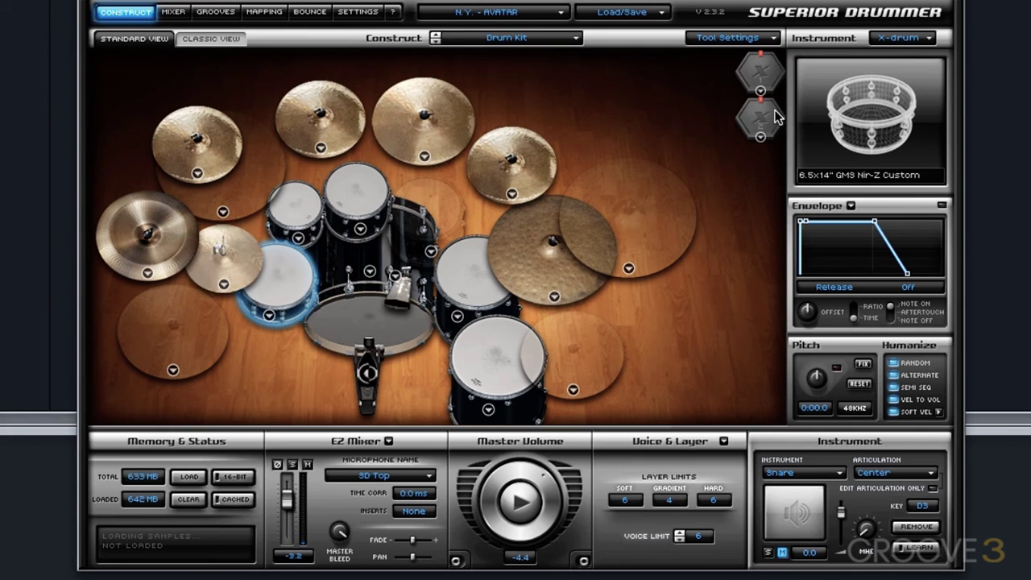
left_click(761, 71)
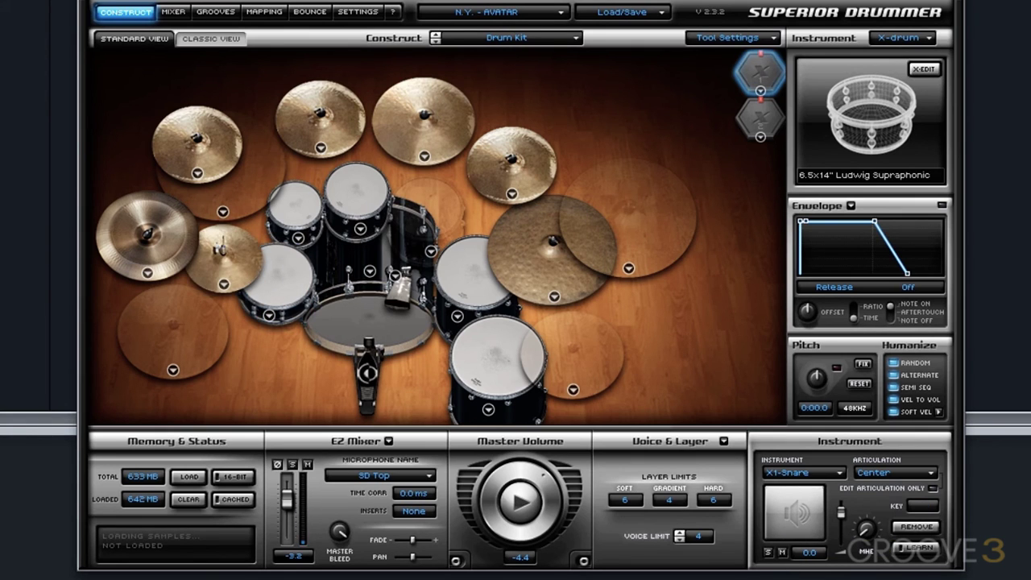
left_click(781, 553)
left_click(750, 105)
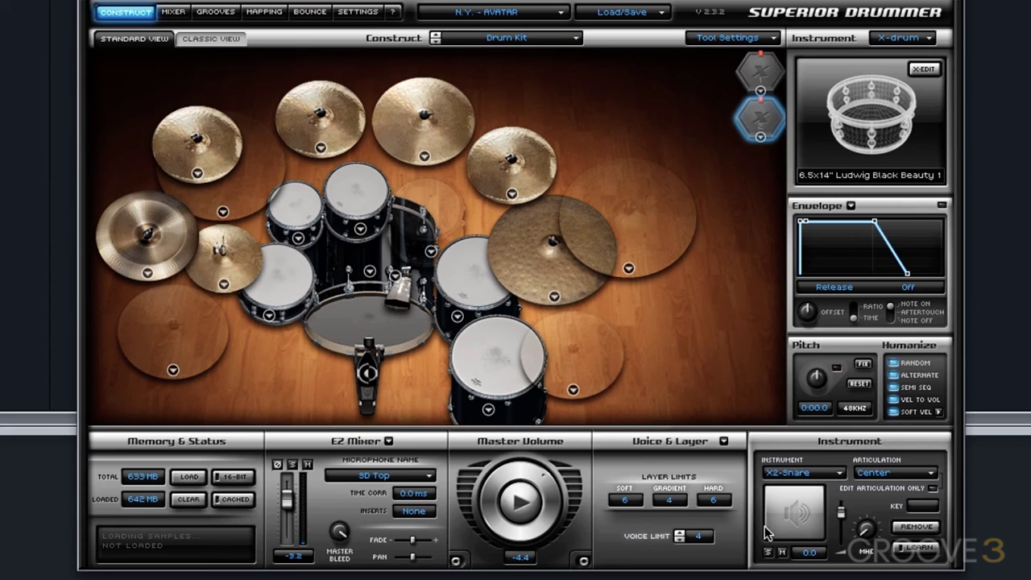
left_click(782, 553)
- Unmute the X1 snare, the X2 snare and the kit snare one after another
left_click(760, 70)
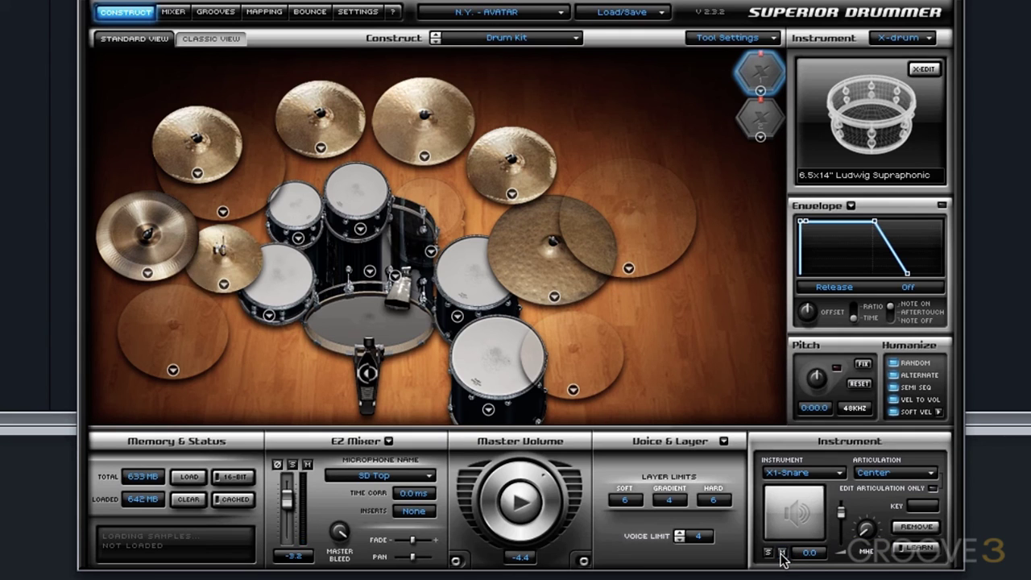
left_click(773, 120)
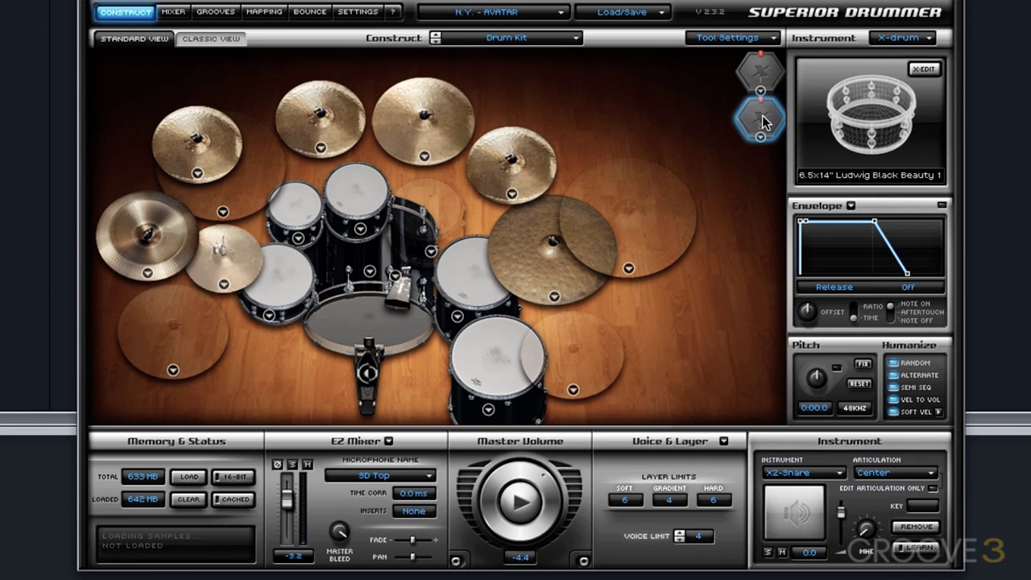
left_click(295, 286)
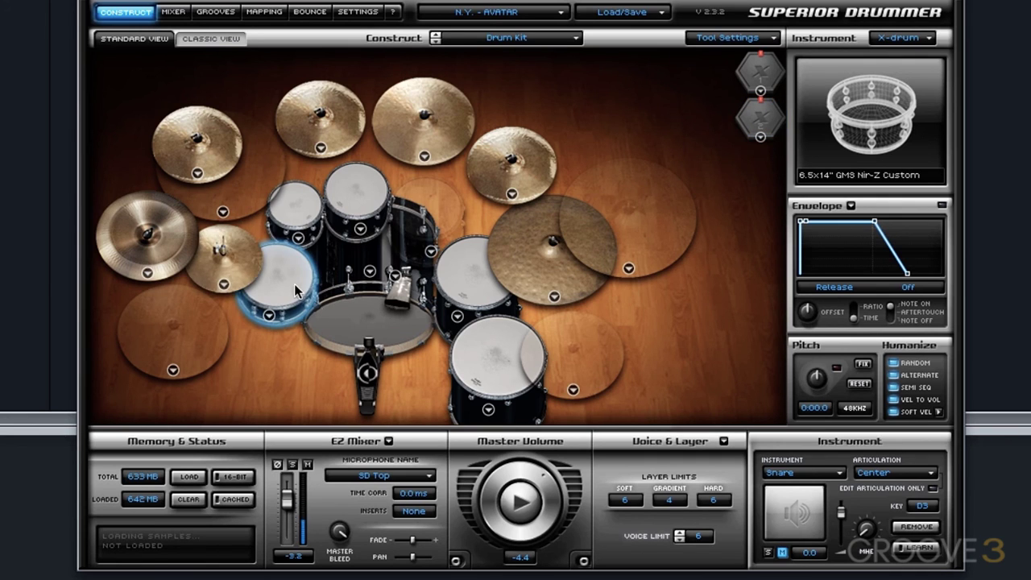
left_click(781, 554)
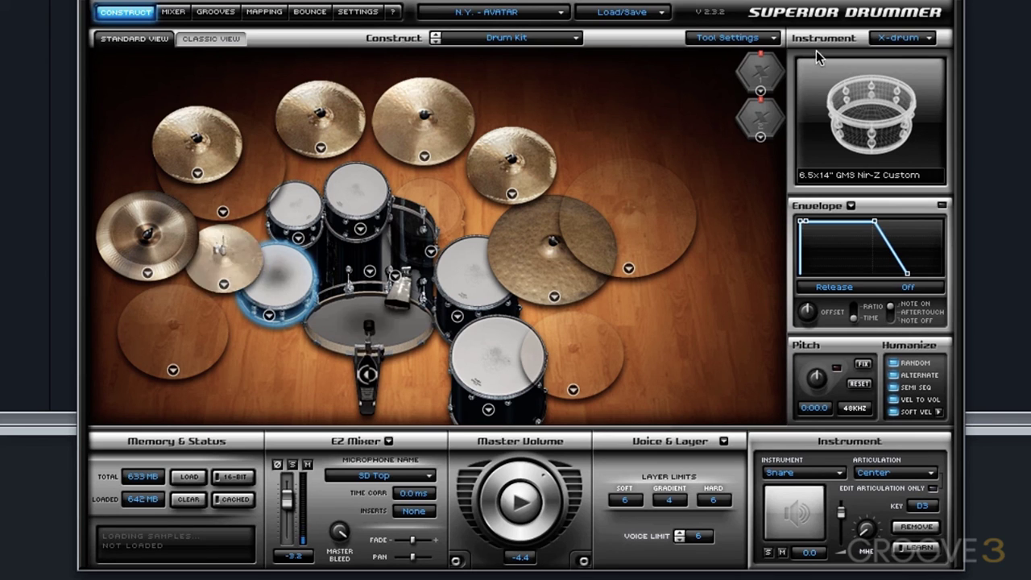
- Balance the layers by setting the X1 snare's volume to -2.9 and the X2 snare's volume to 4.0
left_click(761, 85)
left_click_drag(842, 518, 842, 514)
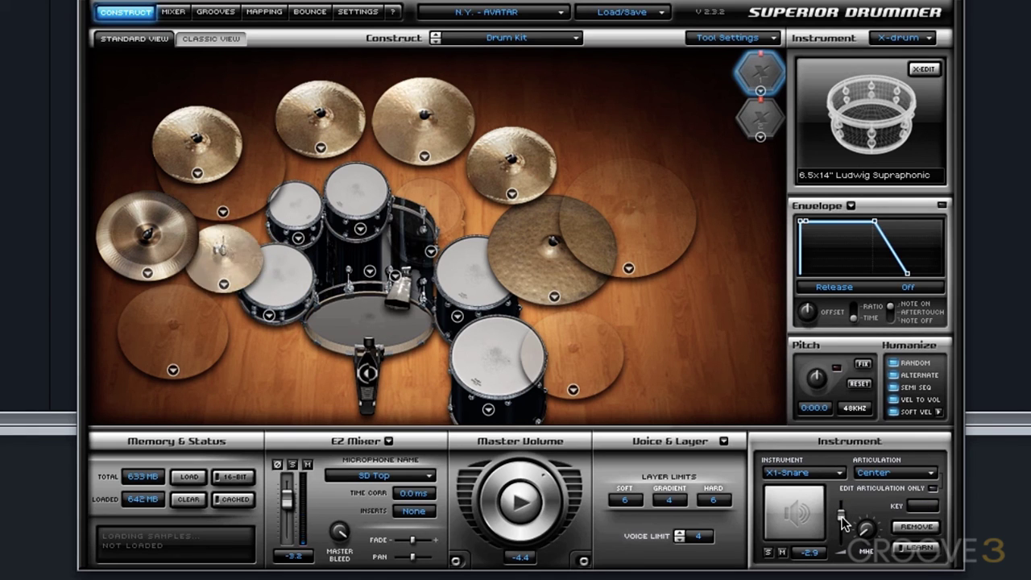
left_click(761, 117)
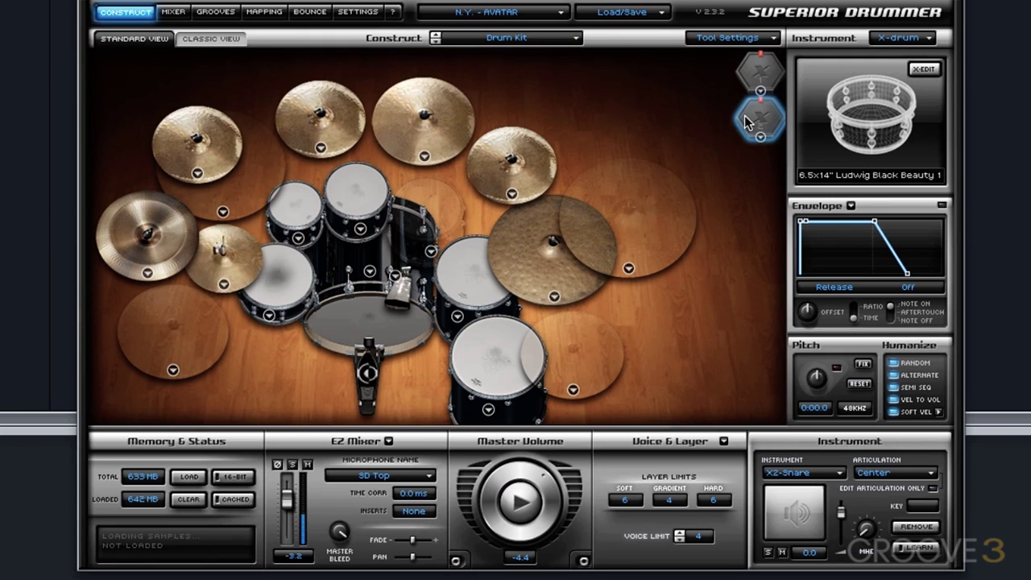
left_click_drag(842, 522, 842, 519)
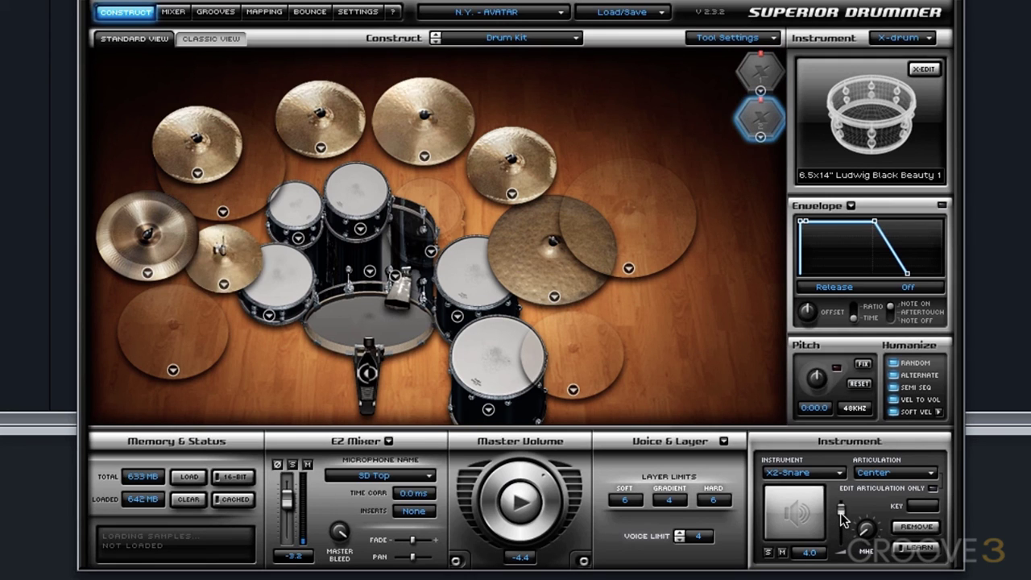